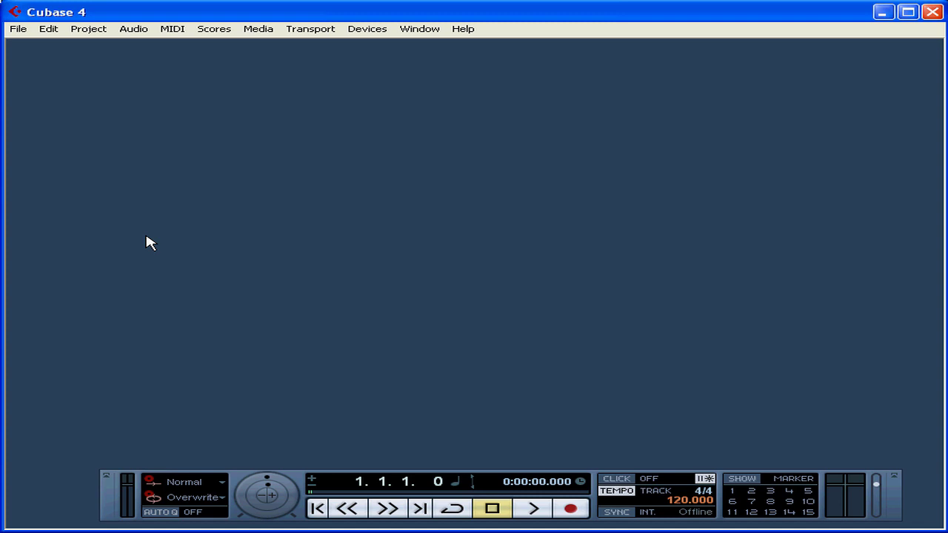
Step: Create a new project from the Empty template
left_click(17, 29)
left_click(33, 46)
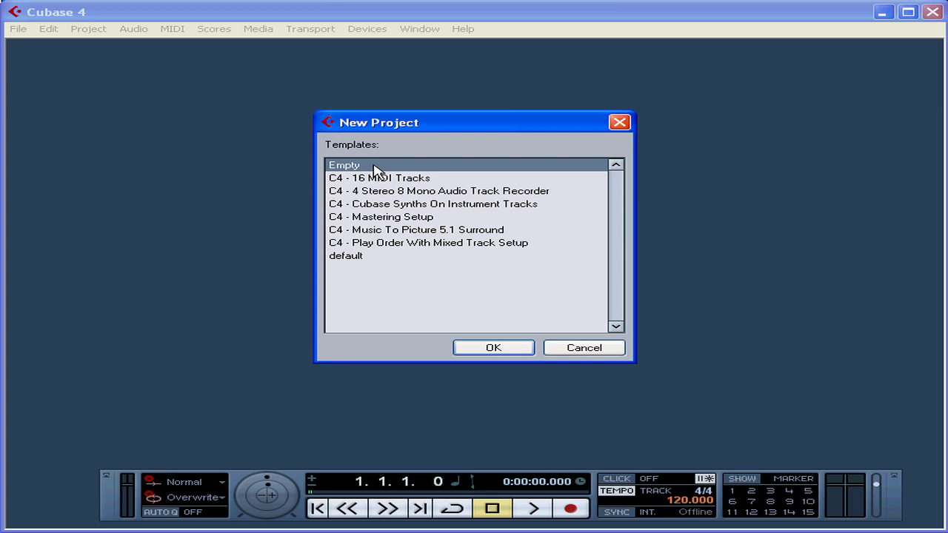
left_click(497, 349)
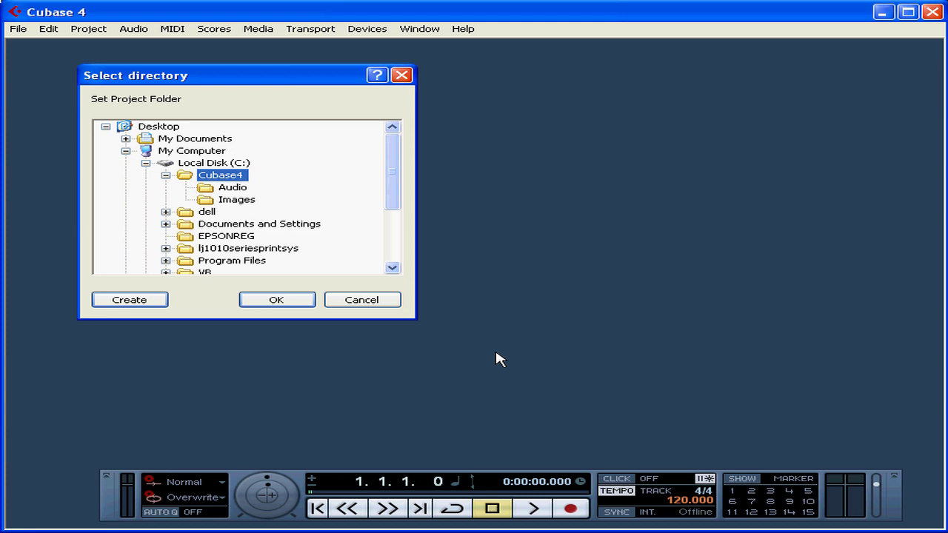
Step: Create a folder named SousLeCiel on Local Disk (C:) and set it as the project folder
left_click(237, 163)
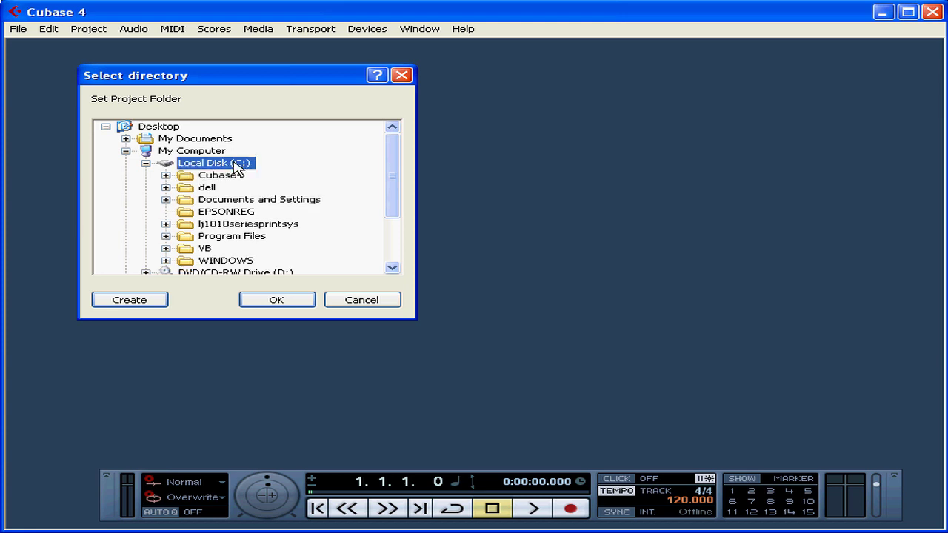
left_click(138, 302)
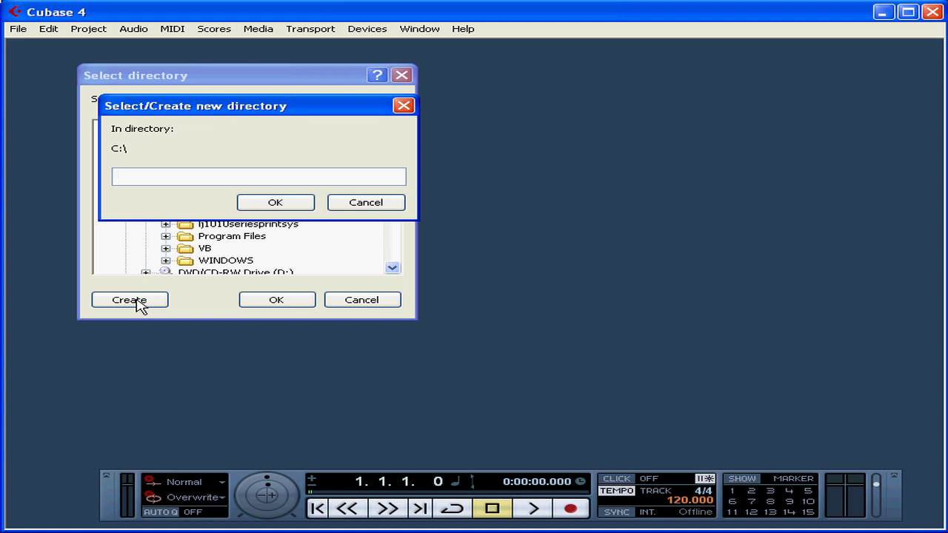
type("SousLeCiel")
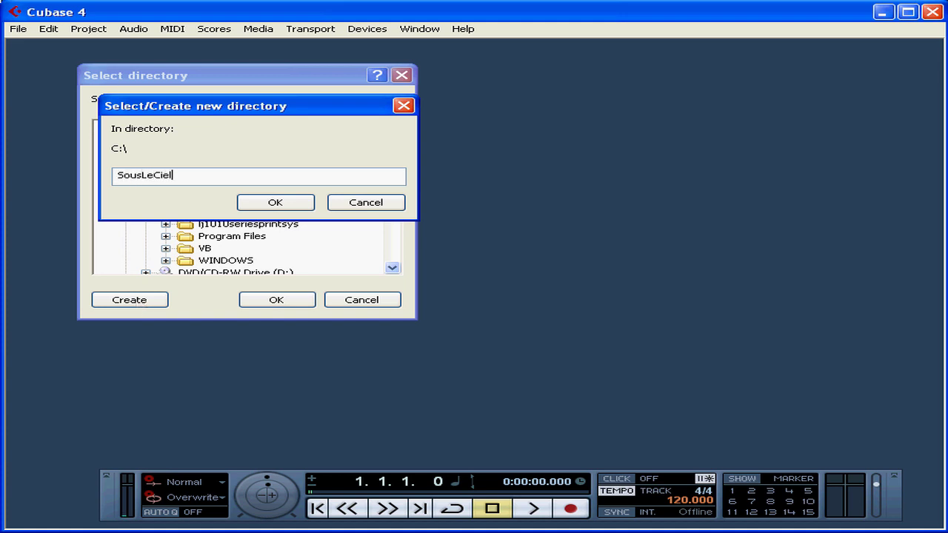
left_click(275, 203)
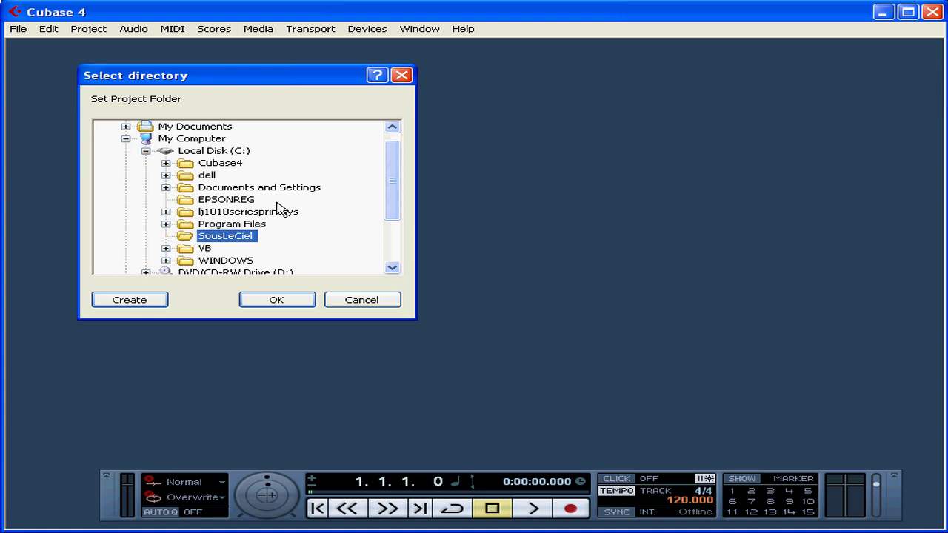
left_click(276, 301)
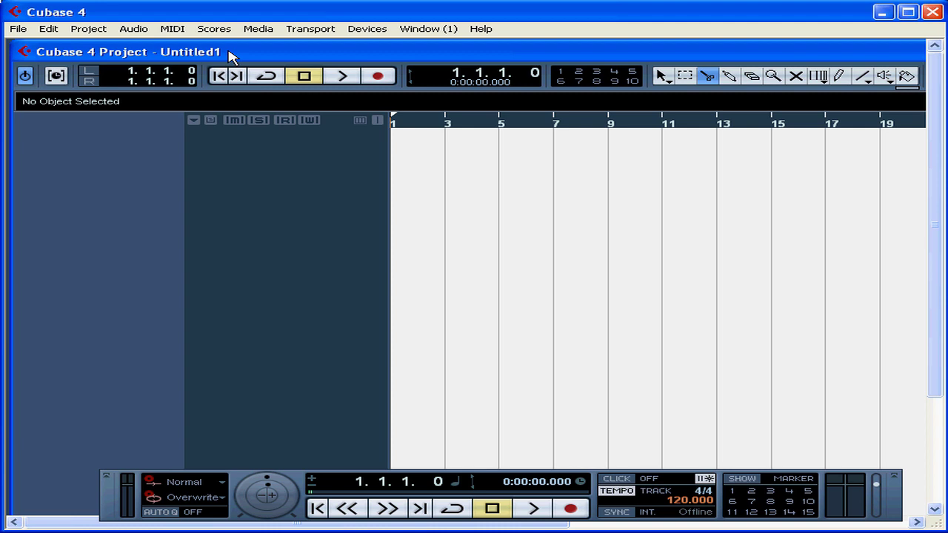
Step: Save the project as SousLeCiel_0411 in the SousLeCiel folder
left_click(18, 28)
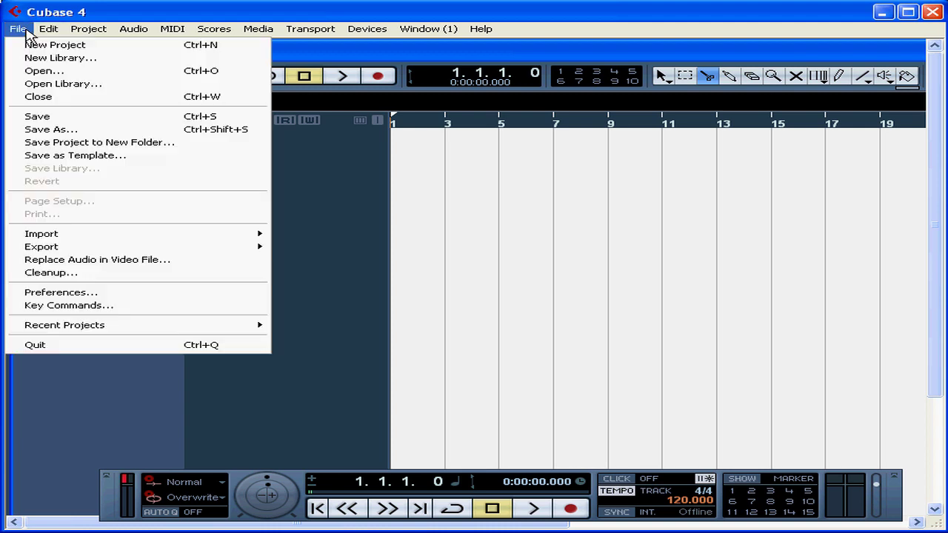
left_click(45, 119)
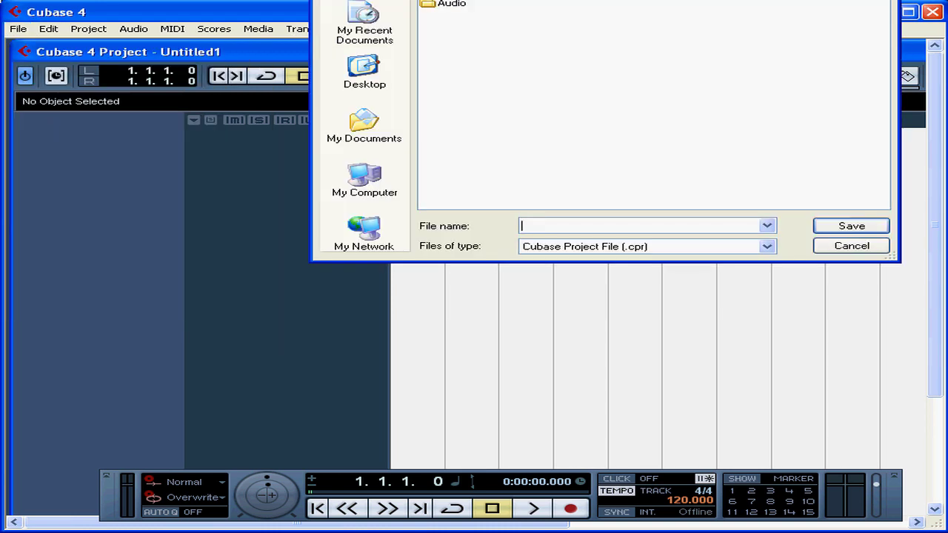
left_click_drag(468, 0, 397, 83)
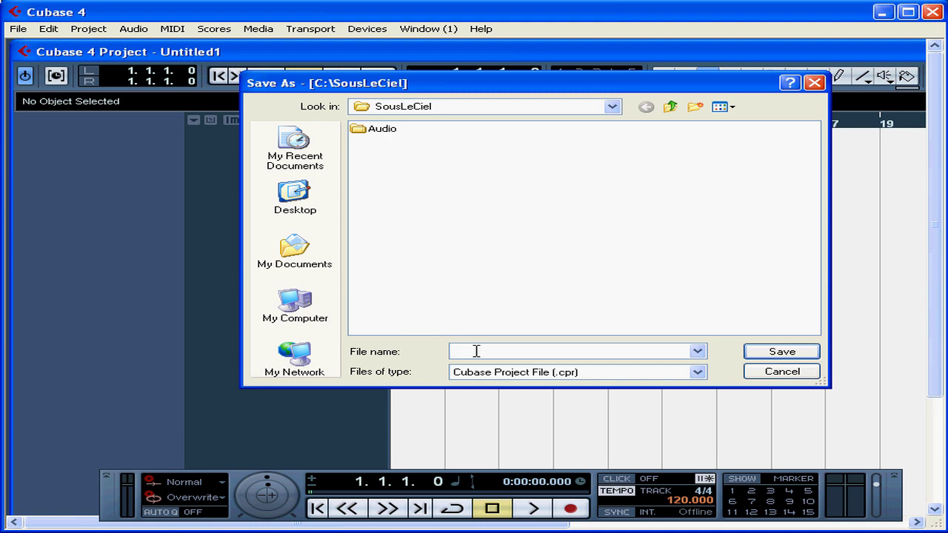
type("Soul")
key("BackSpace")
type("sLeCiel_0411")
left_click(782, 353)
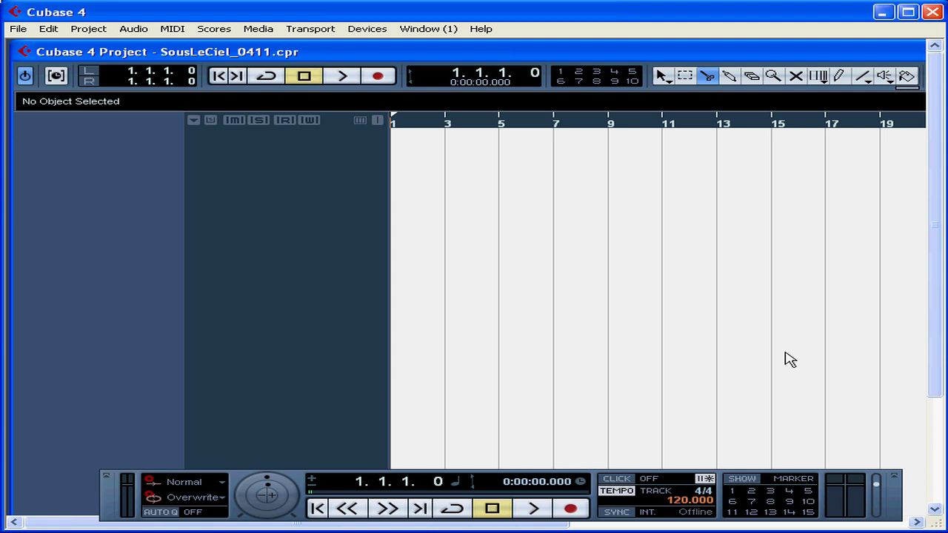
left_click(18, 33)
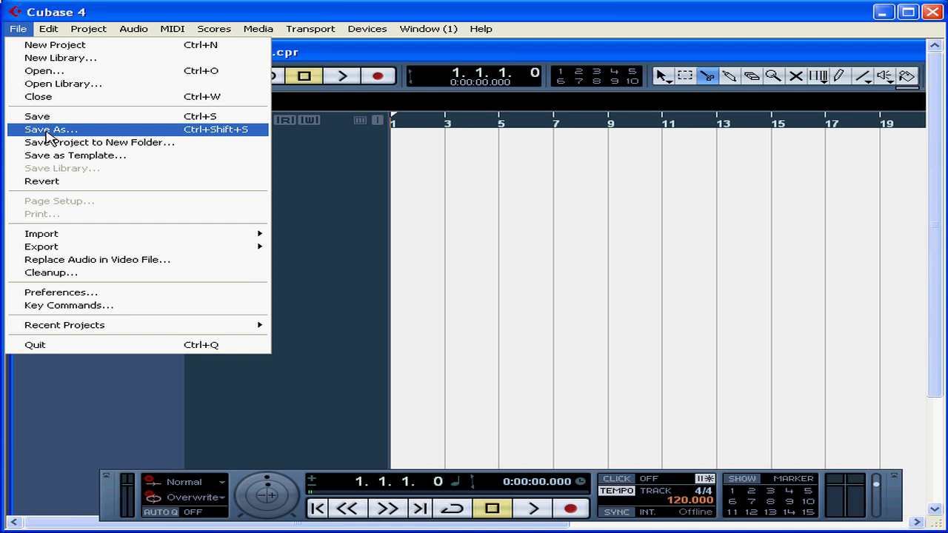
left_click(363, 152)
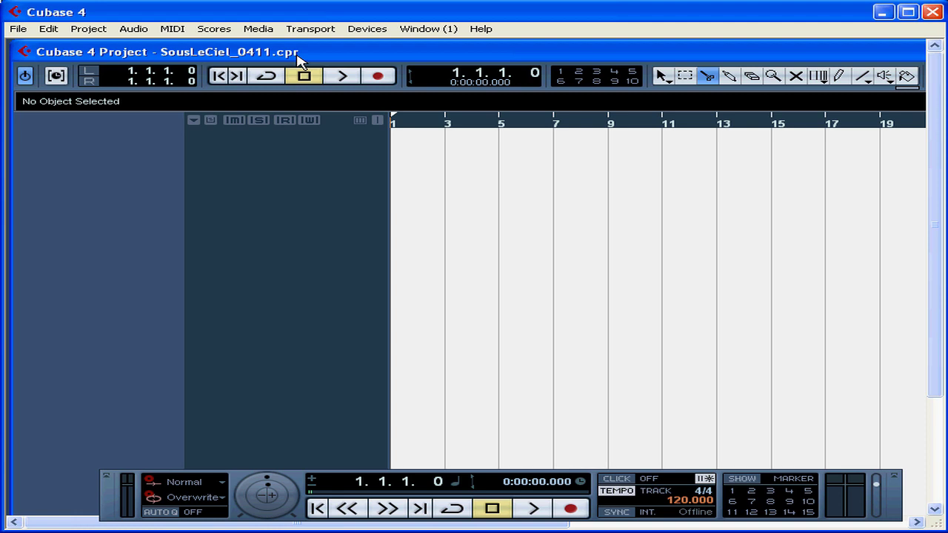
Step: Close the current SousLeCiel_0411 project
left_click(18, 29)
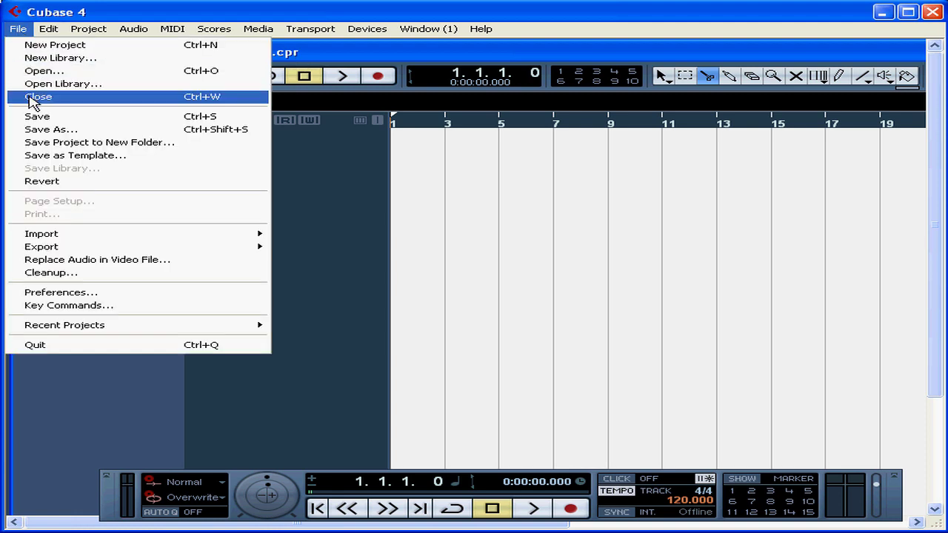
left_click(30, 97)
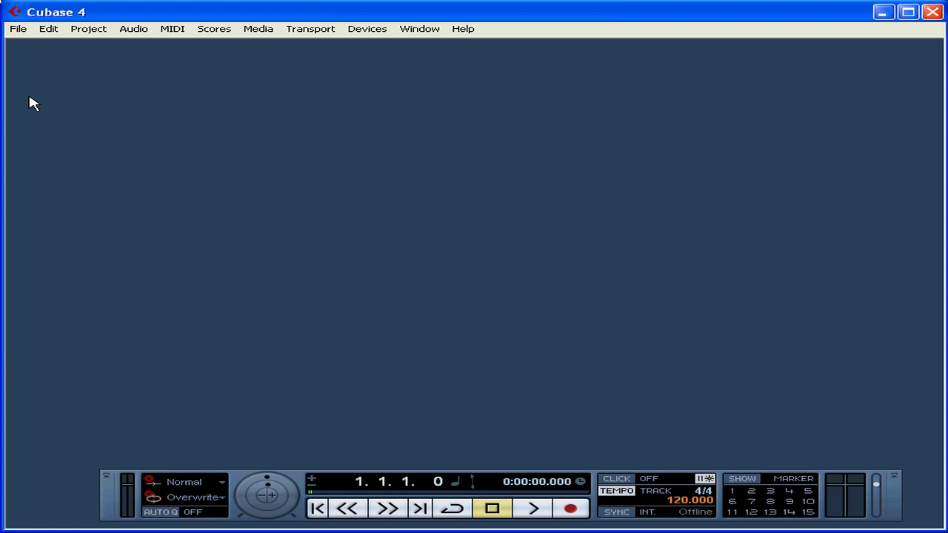
Step: Open the SousLeCiel_0411 project file from the SousLeCiel folder on Local Disk (C:)
left_click(19, 29)
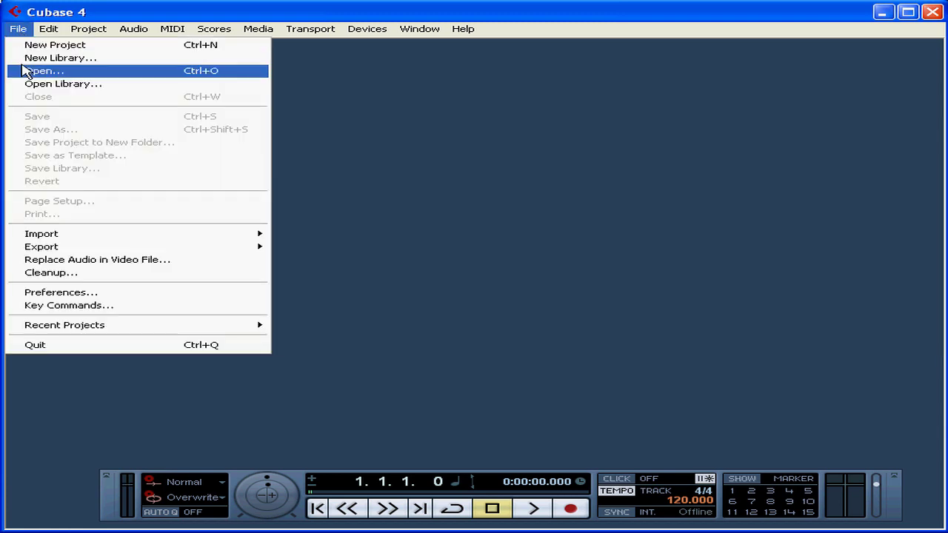
left_click(23, 72)
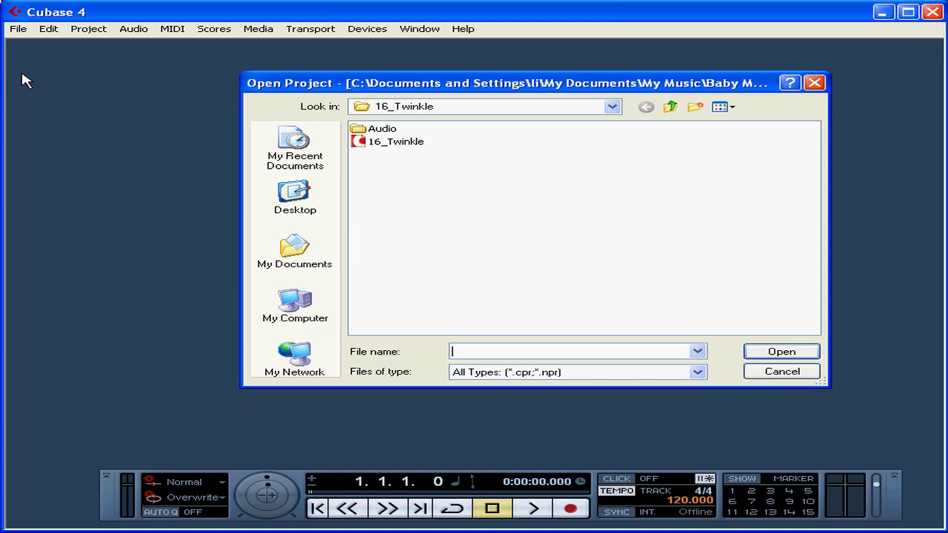
left_click(668, 107)
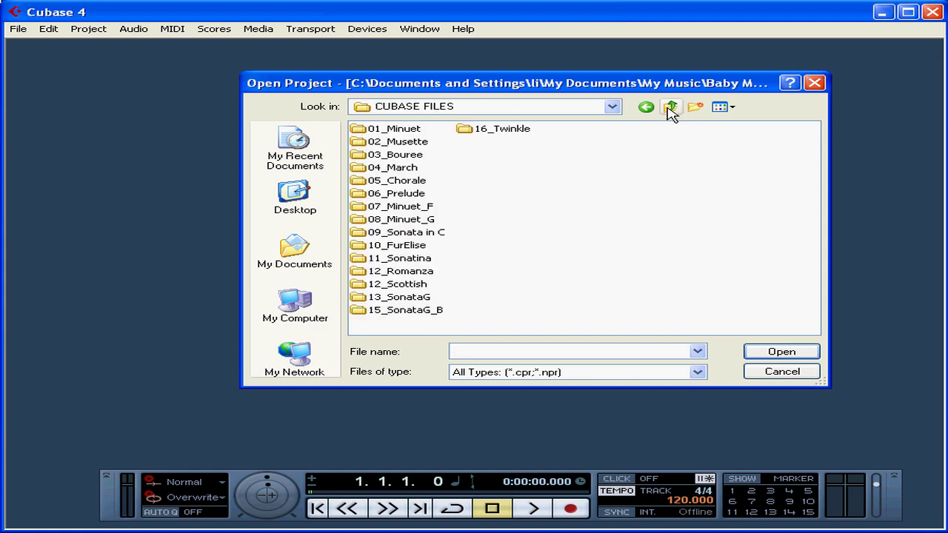
left_click(668, 107)
left_click(671, 108)
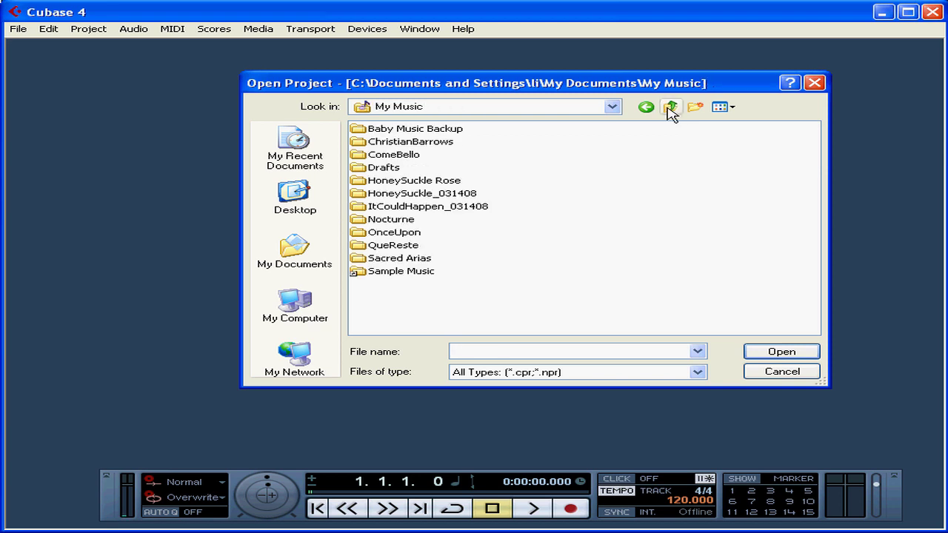
left_click(670, 109)
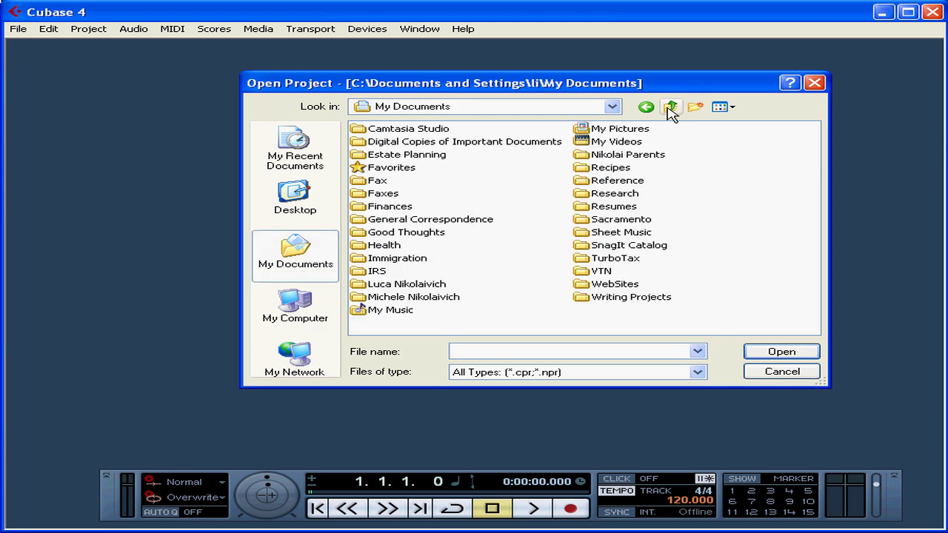
left_click(670, 108)
left_click(379, 145)
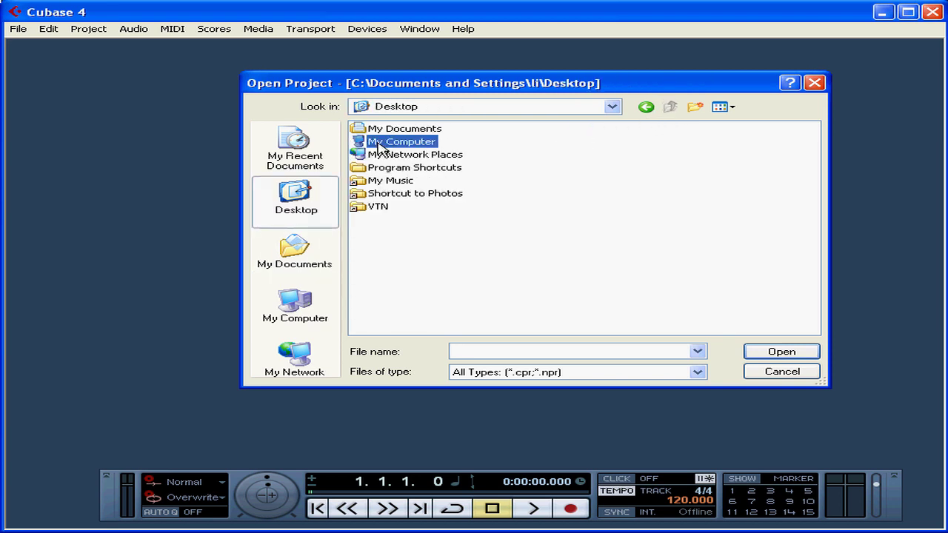
double_click(379, 145)
double_click(382, 129)
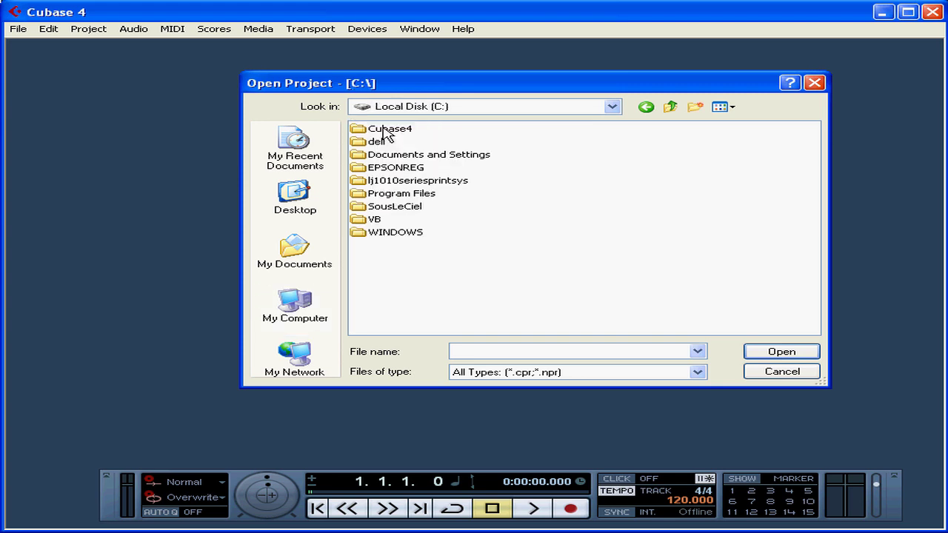
double_click(382, 206)
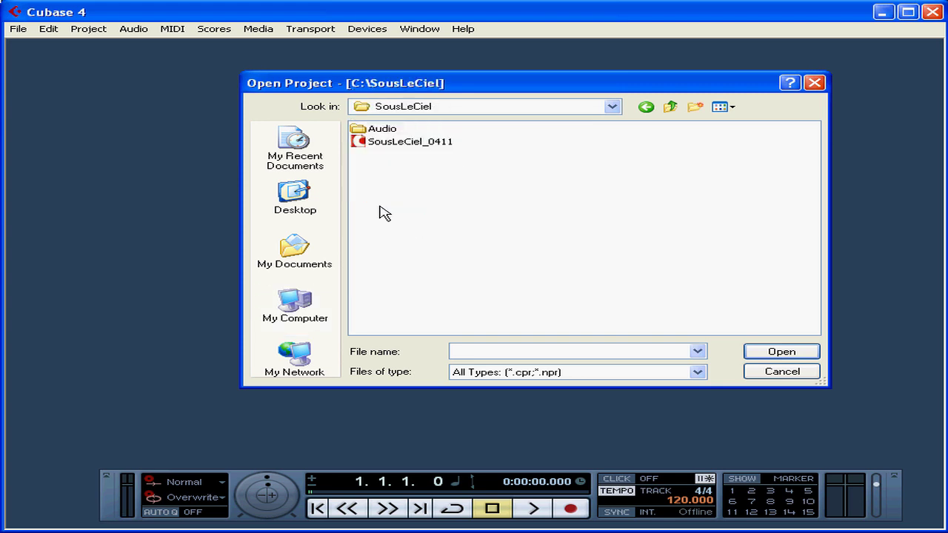
left_click(393, 142)
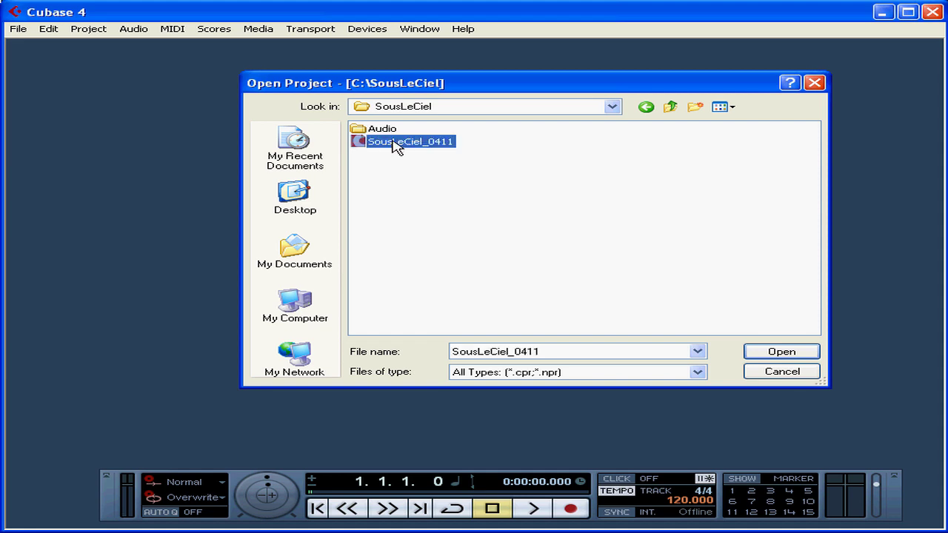
left_click(781, 353)
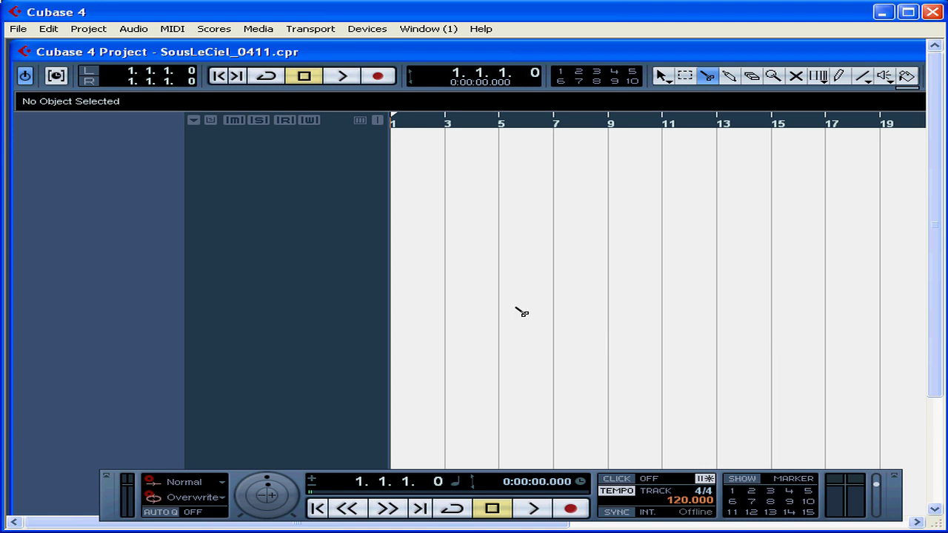
Step: View the list of recent projects without opening any of them
left_click(18, 29)
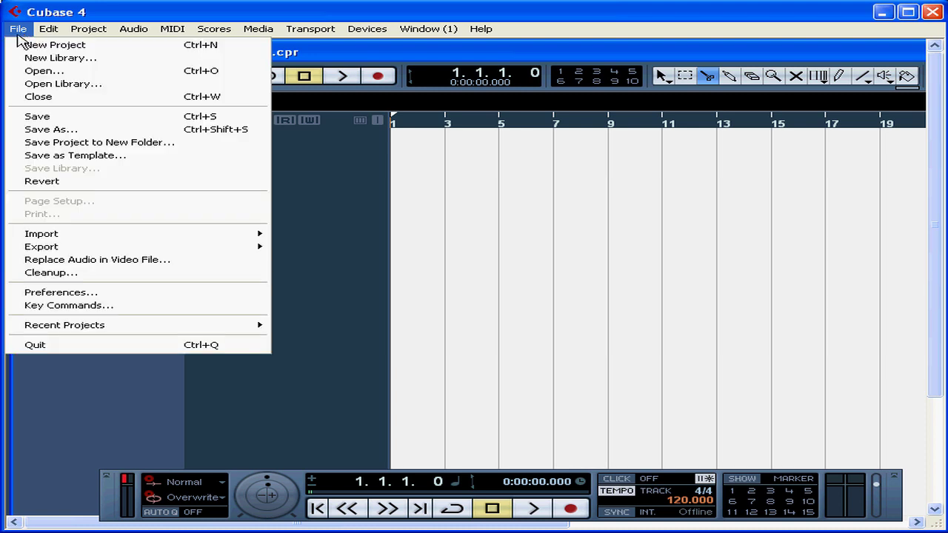
mouse_move(120, 331)
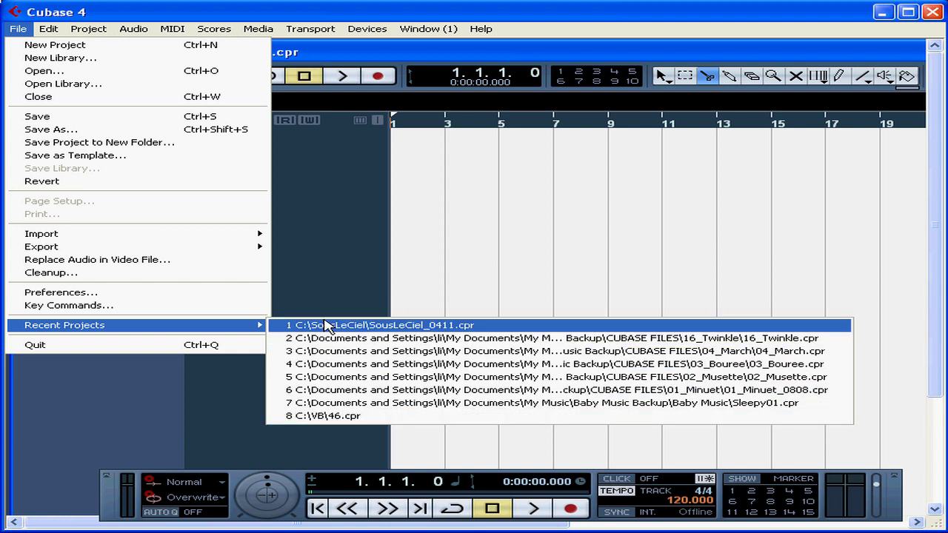
left_click(326, 287)
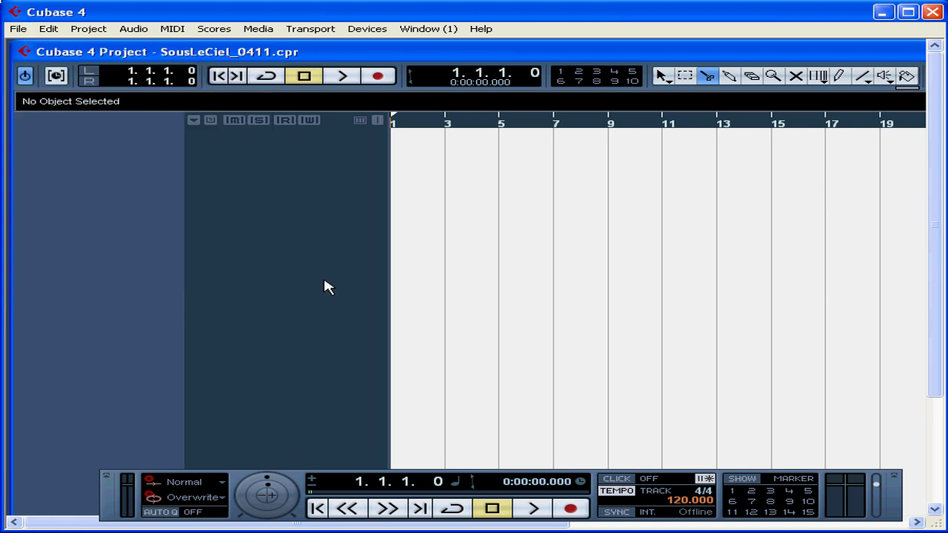